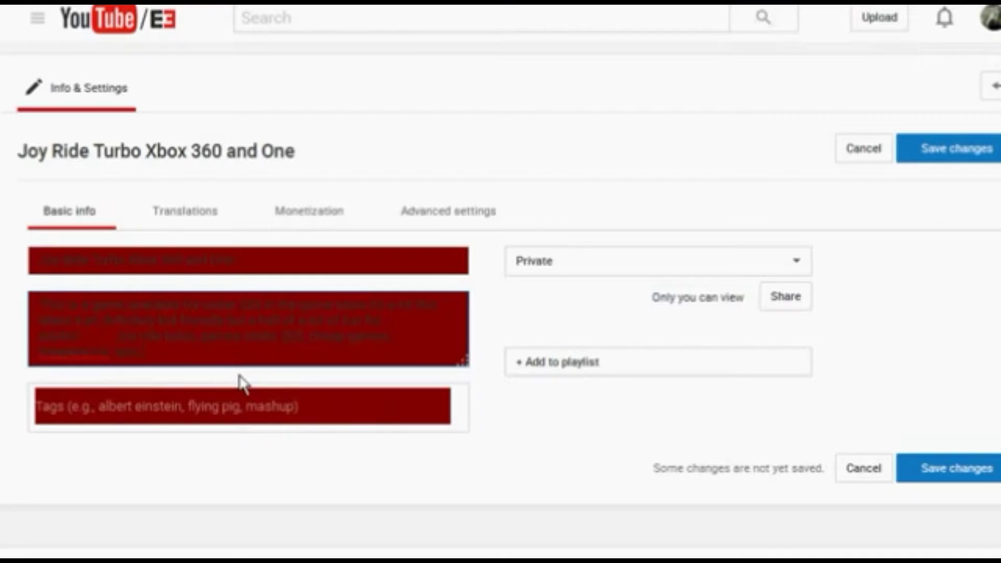
# Step: Correct the misspelled word to 'inexpensive' and paste the keyword list on a new description line
pyautogui.rightClick(89, 356)
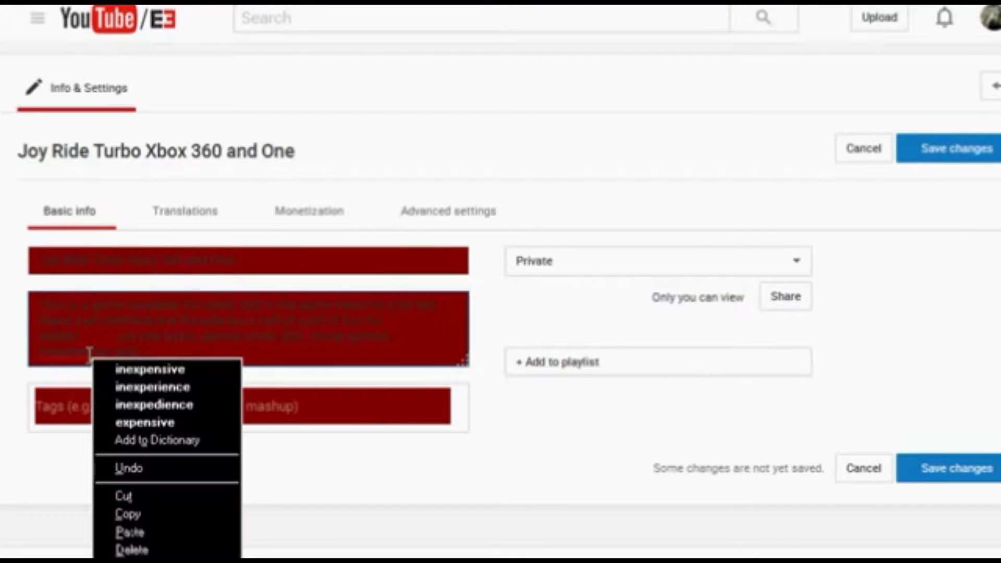
pyautogui.click(114, 371)
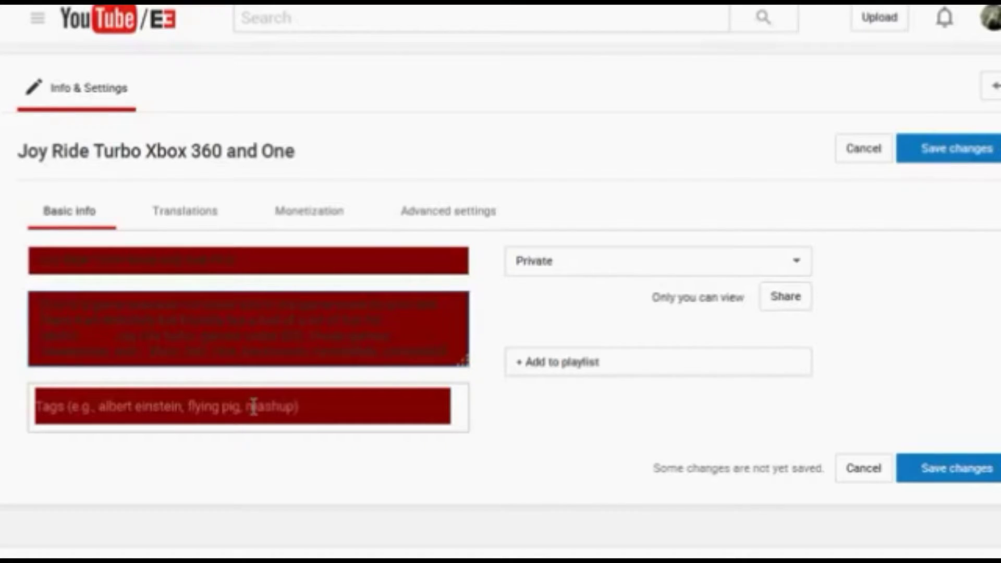
pyautogui.hotkey('ctrl', 'v')
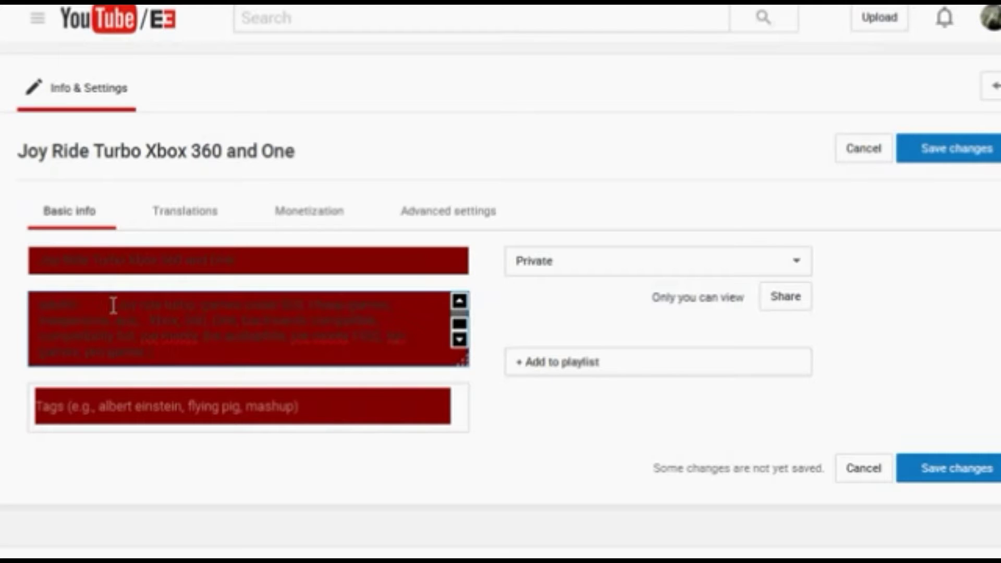
# Step: Move the keyword list out of the description and paste it into the Tags field
pyautogui.moveTo(113, 305); pyautogui.dragTo(270, 353)
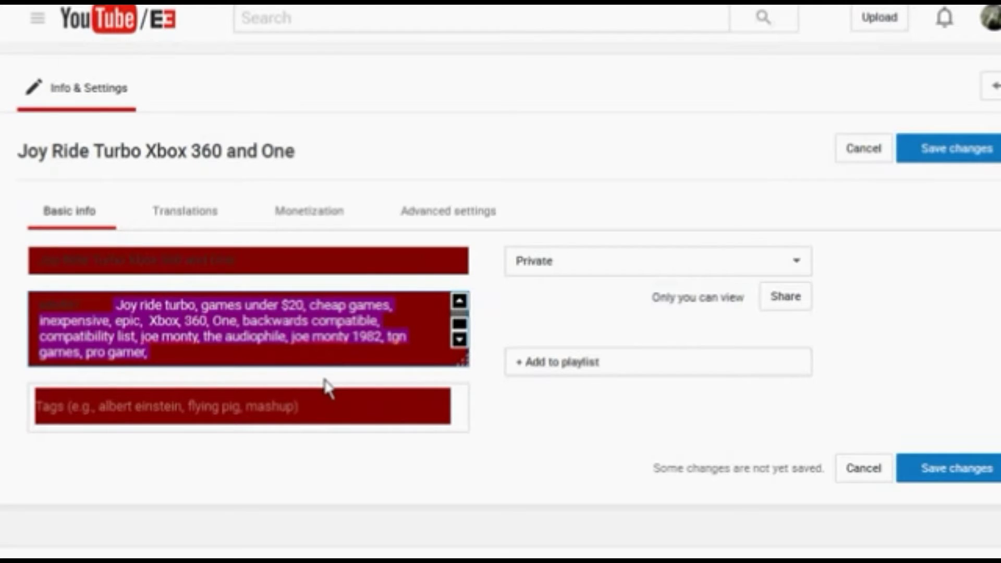
pyautogui.rightClick(299, 327)
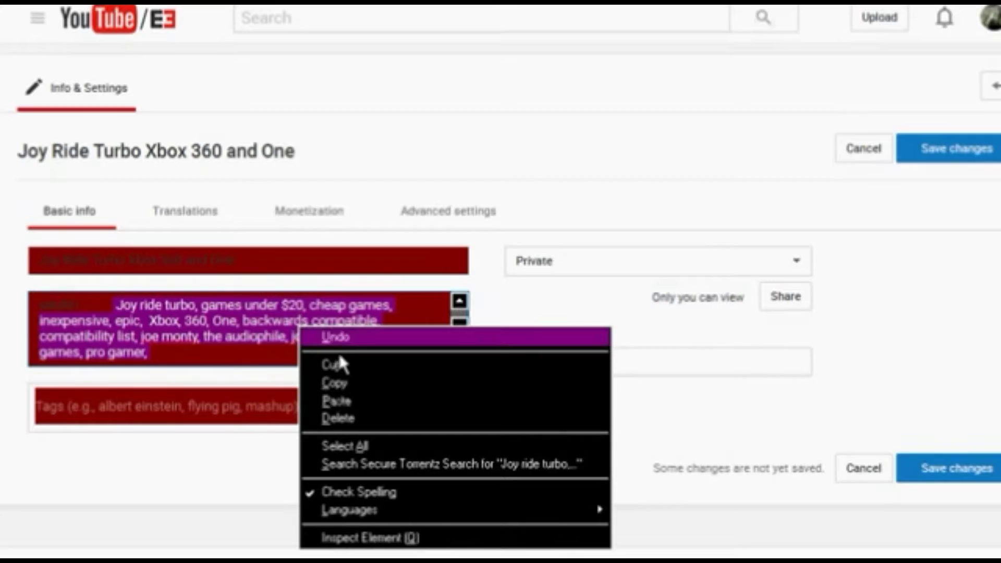
pyautogui.click(348, 380)
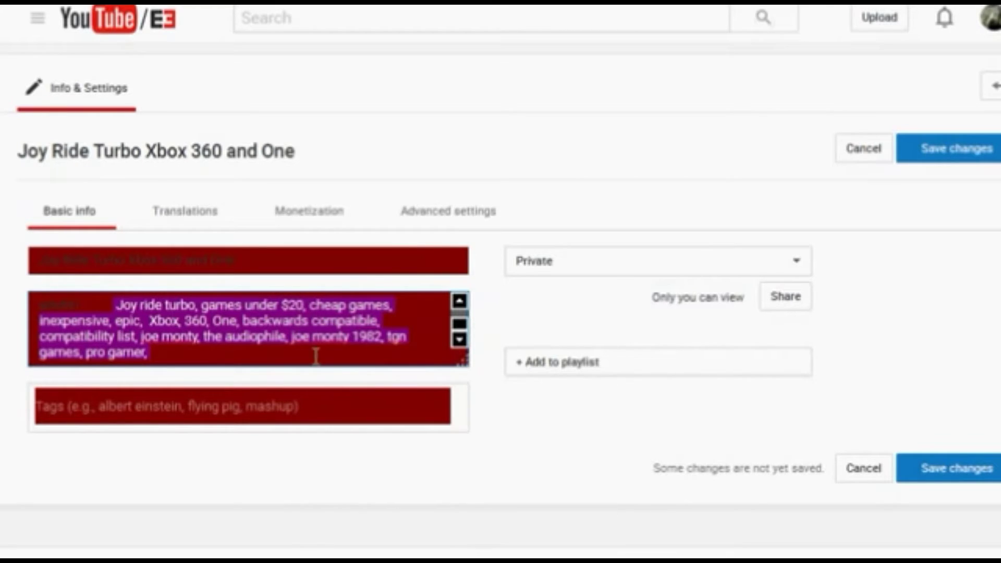
pyautogui.press('BackSpace')
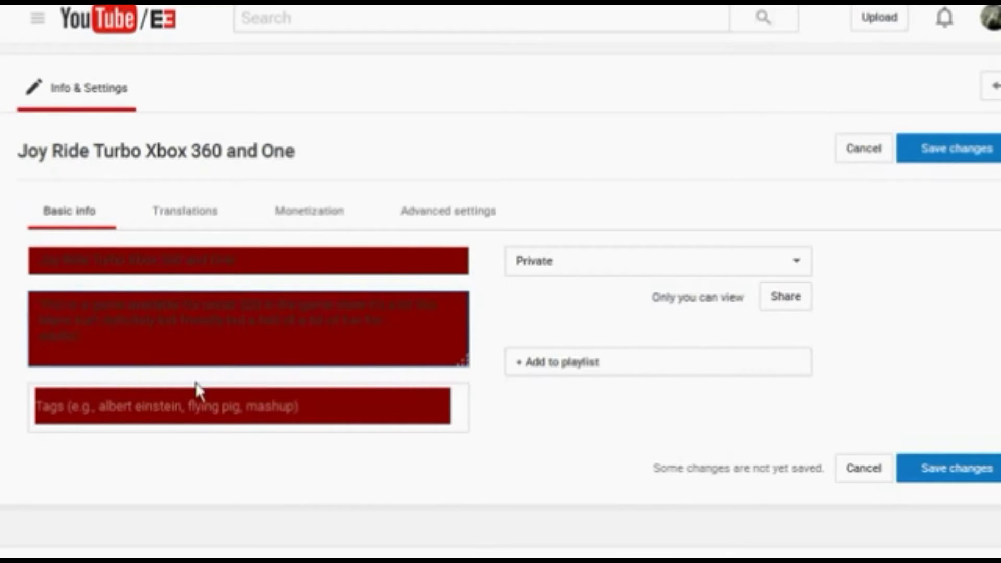
pyautogui.click(164, 412)
pyautogui.rightClick(165, 412)
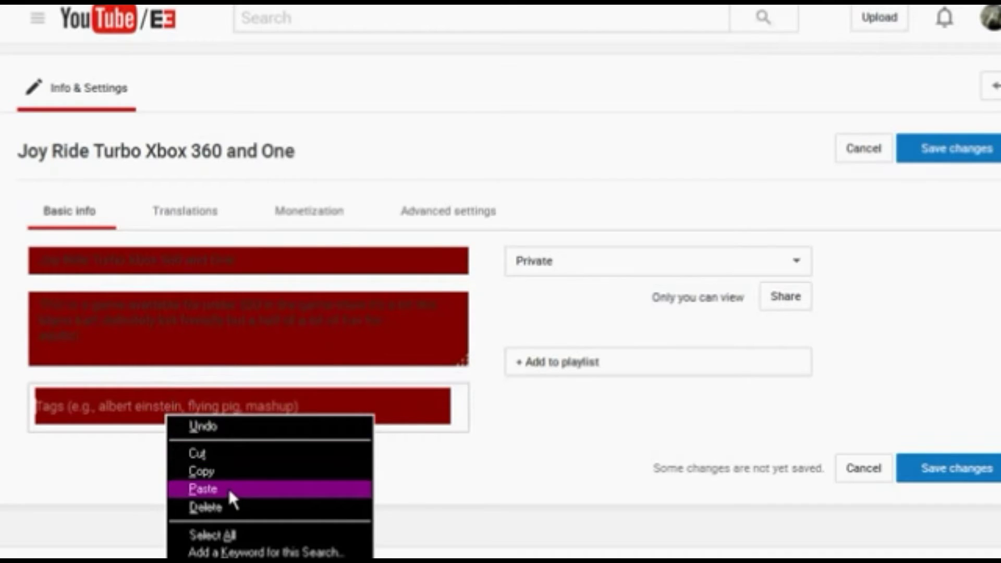
pyautogui.click(227, 487)
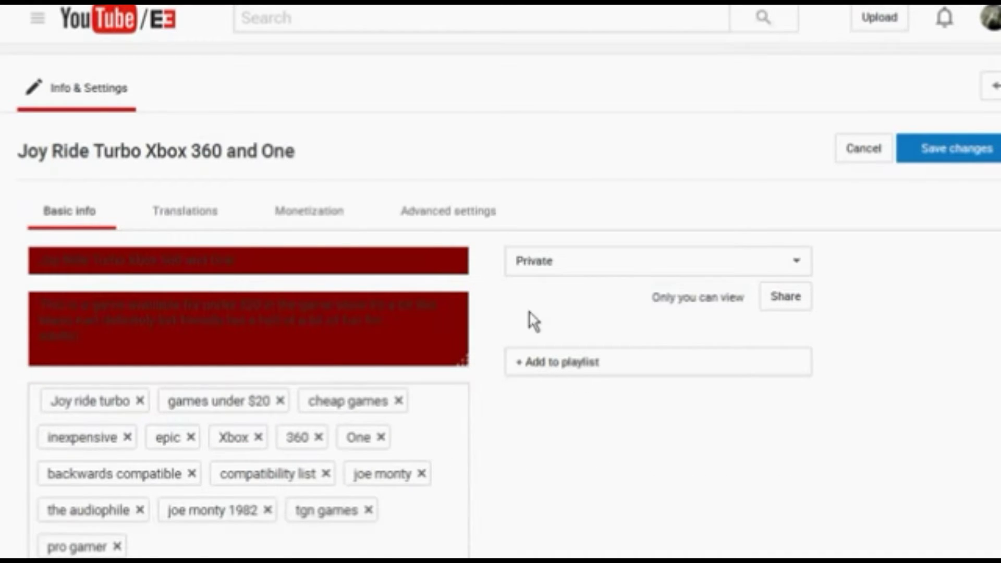
# Step: Add the video to the Gaming and Mobile playlist and set its visibility to Public
pyautogui.click(572, 367)
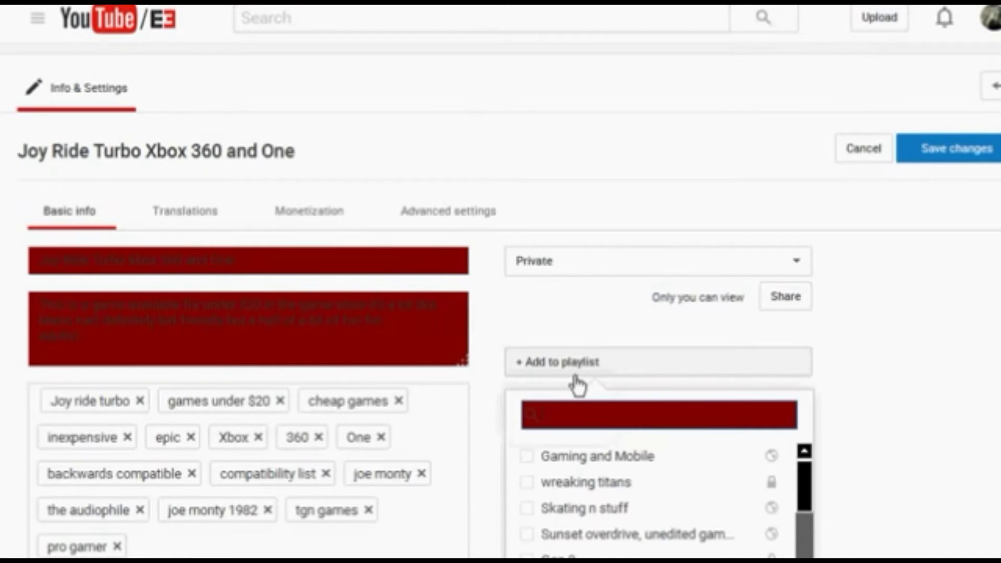
pyautogui.click(593, 461)
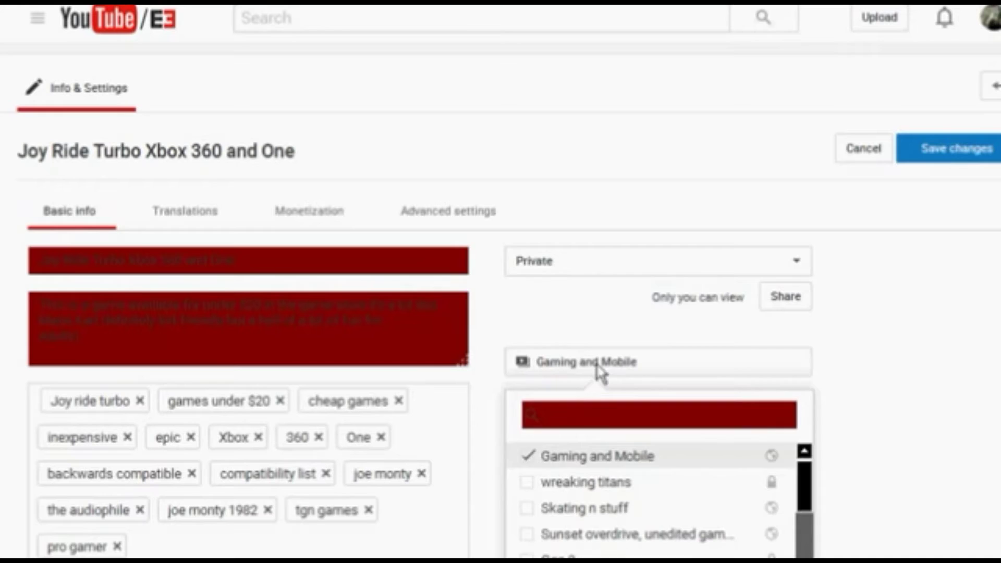
pyautogui.click(544, 272)
pyautogui.click(552, 286)
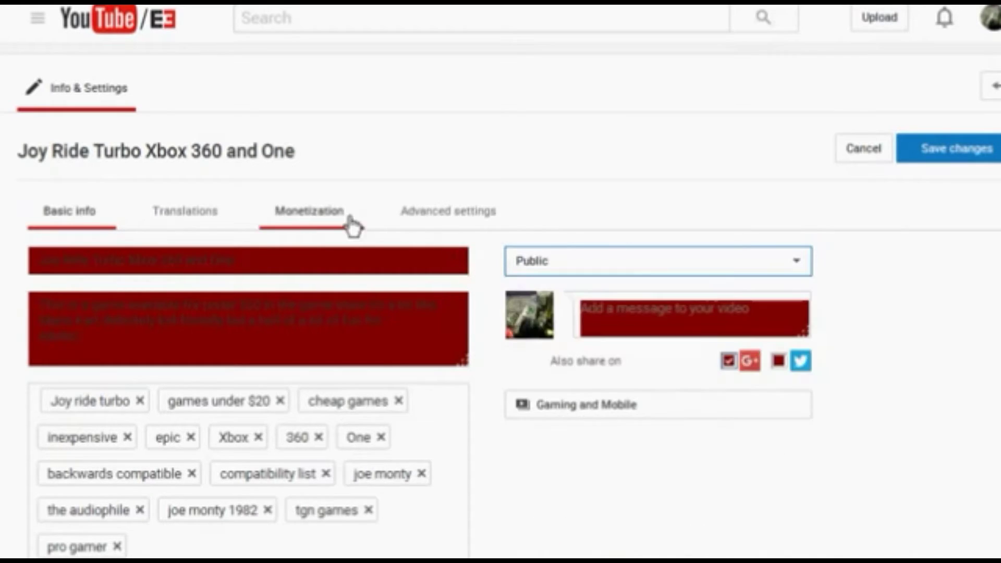
# Step: Enable monetization with the 'Monetize in all countries' policy, Overlay ads turned off, and save
pyautogui.click(310, 216)
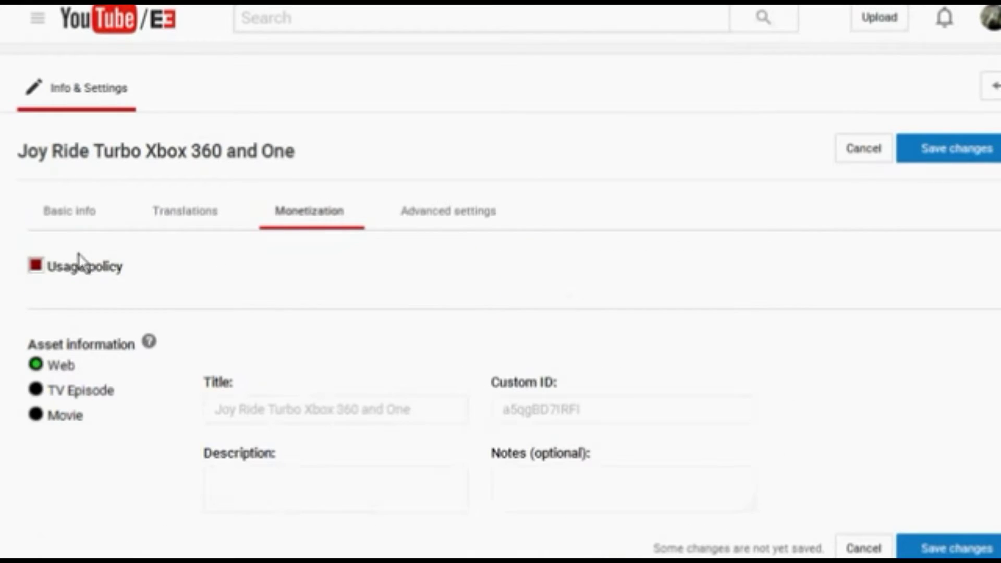
pyautogui.click(36, 266)
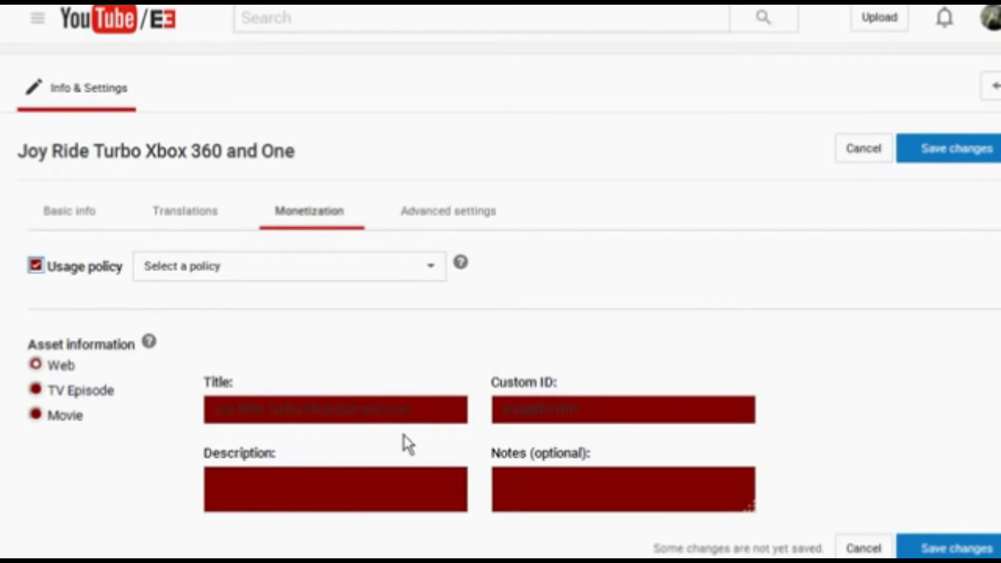
pyautogui.click(437, 270)
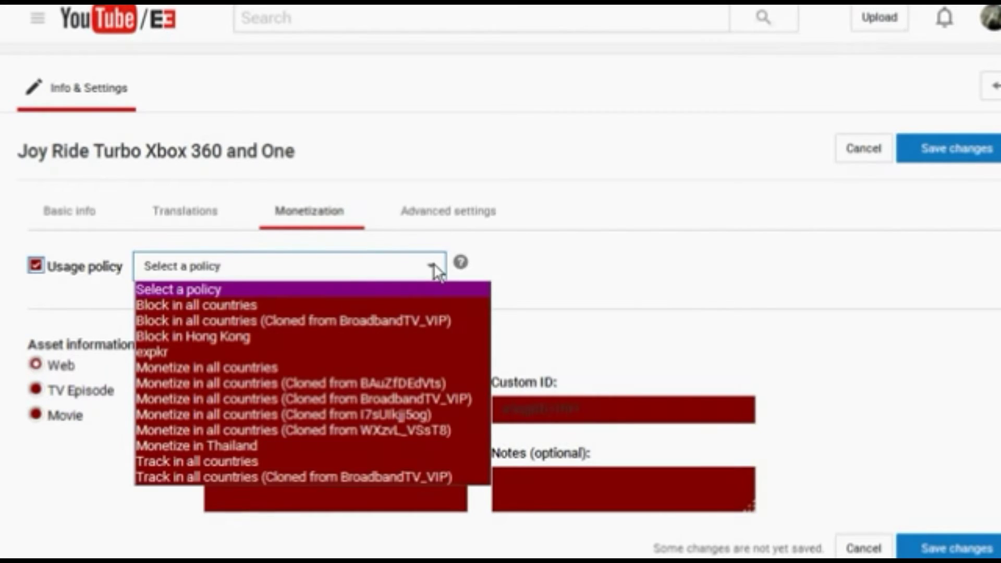
pyautogui.click(233, 367)
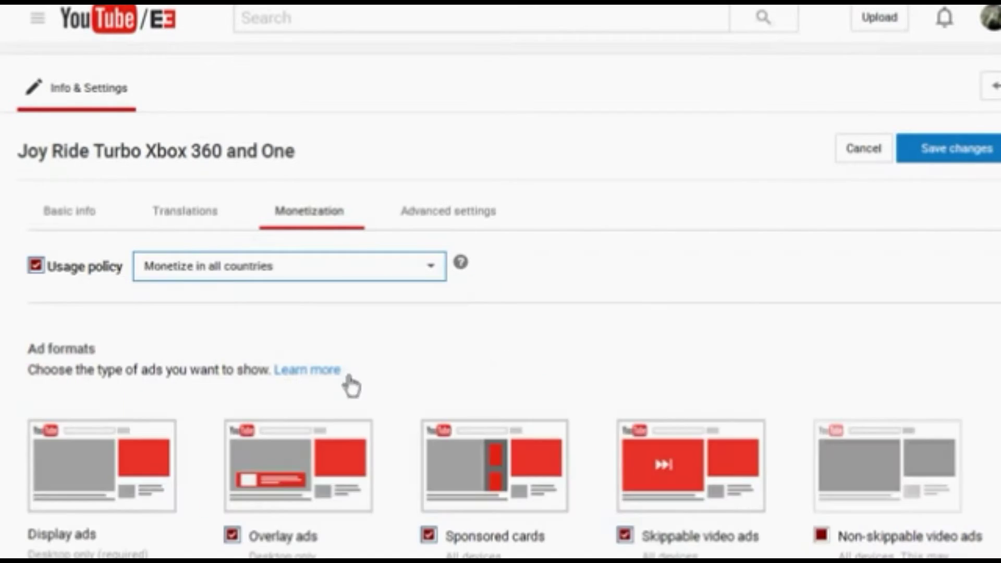
pyautogui.click(232, 537)
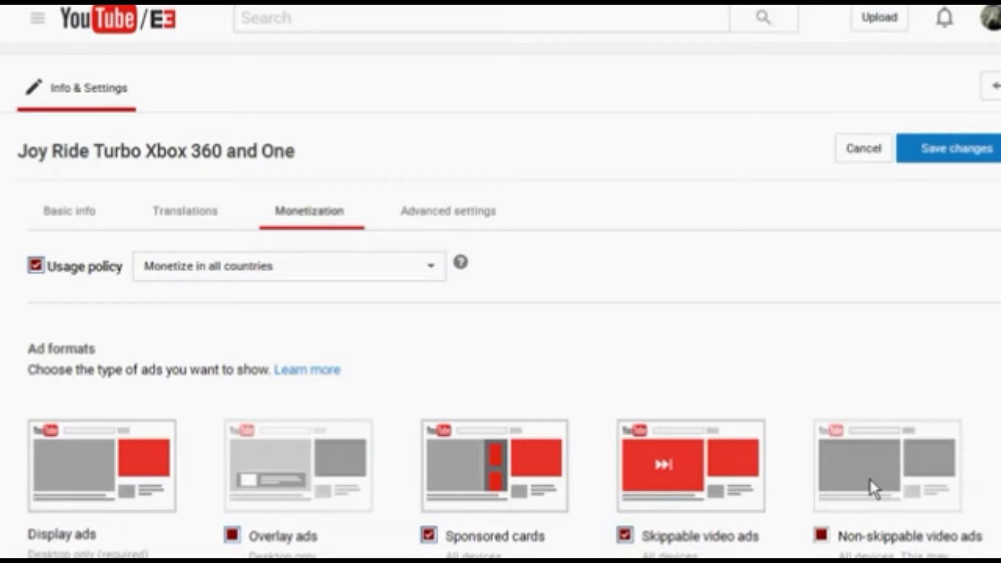
pyautogui.scroll(-3, 834, 365)
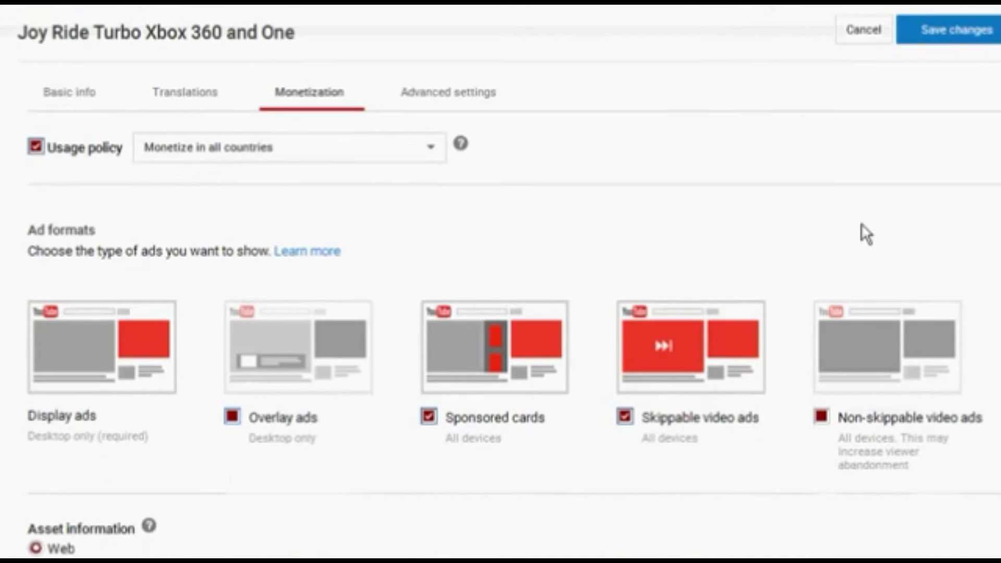
pyautogui.click(942, 37)
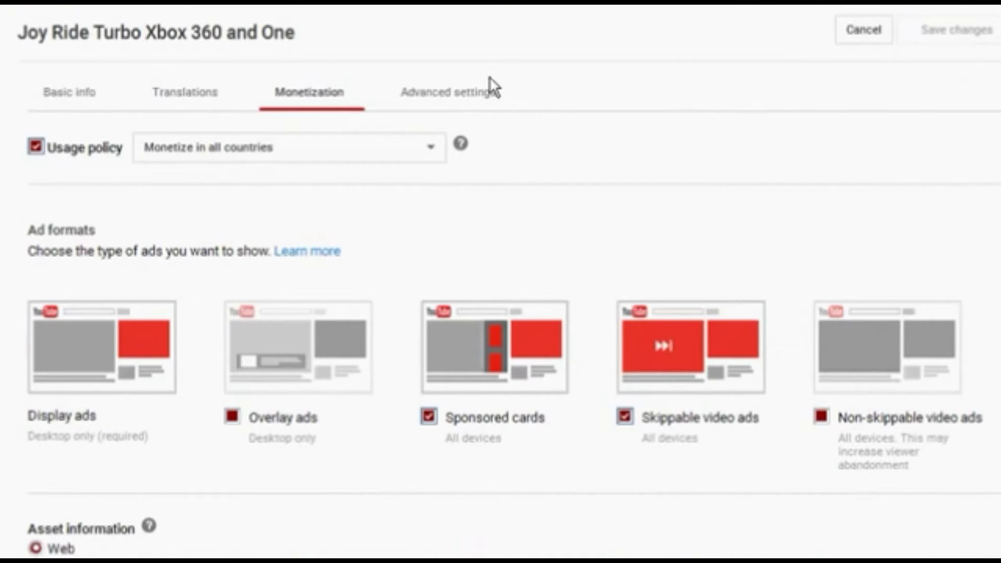
# Step: In Advanced settings, set the game title to Joy Ride Turbo
pyautogui.click(482, 97)
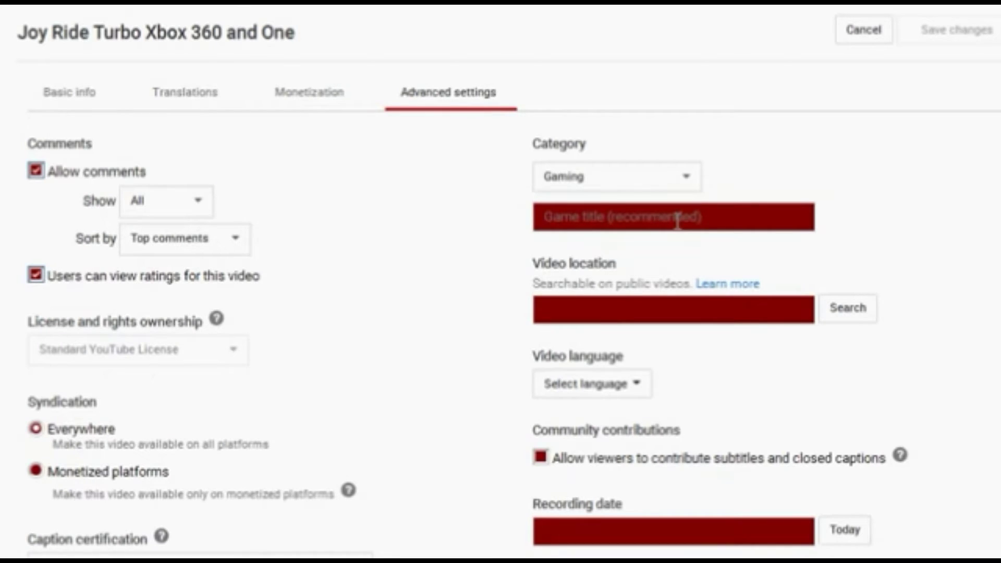
pyautogui.click(546, 219)
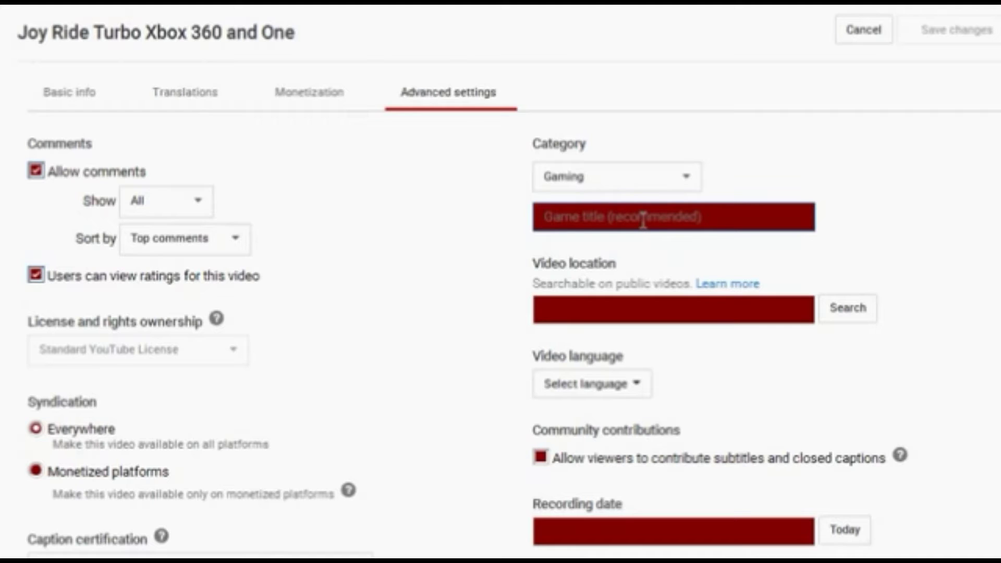
pyautogui.write('Joy Ride')
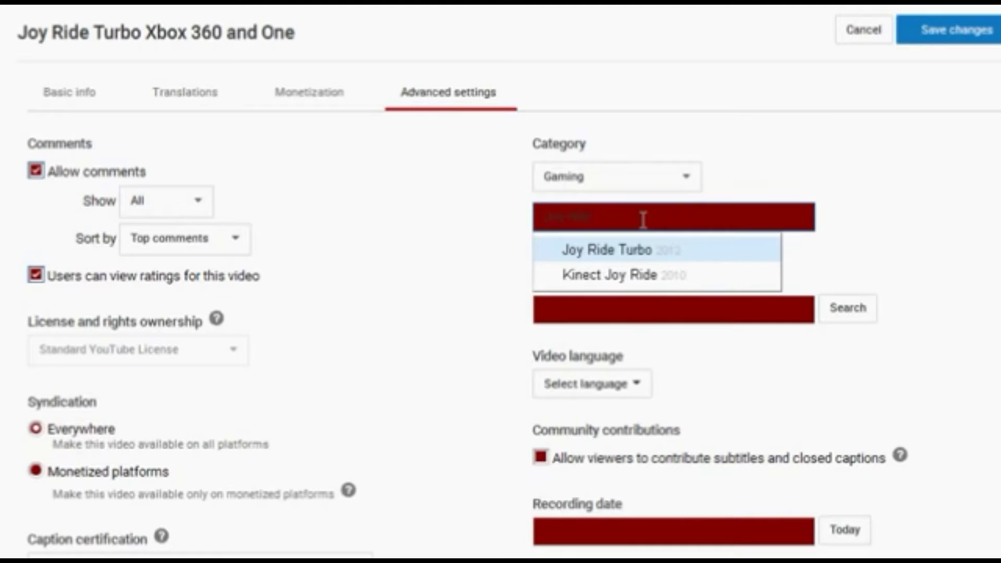
pyautogui.click(637, 253)
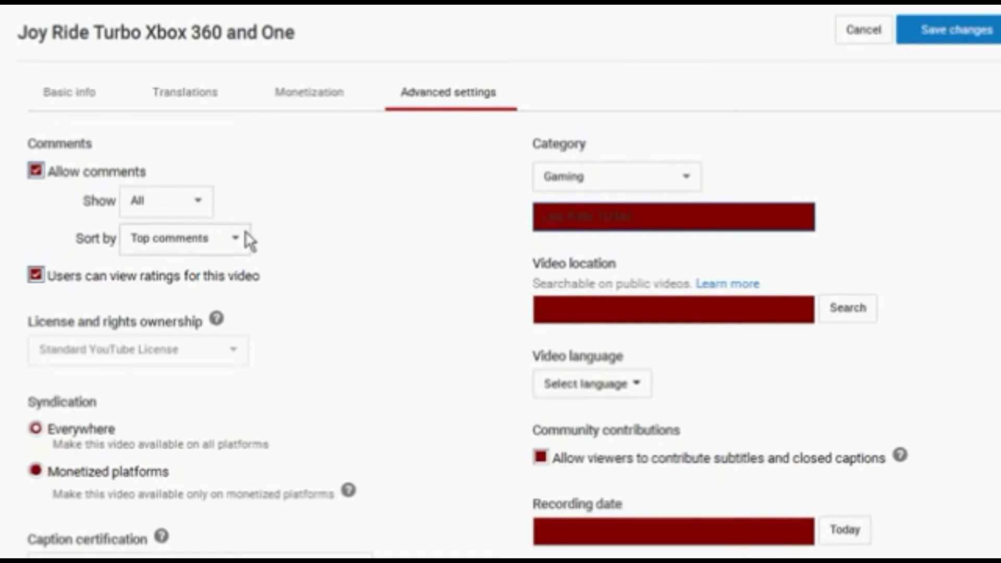
# Step: Sort comments by Newest first, set the recording date to today, and save
pyautogui.click(236, 241)
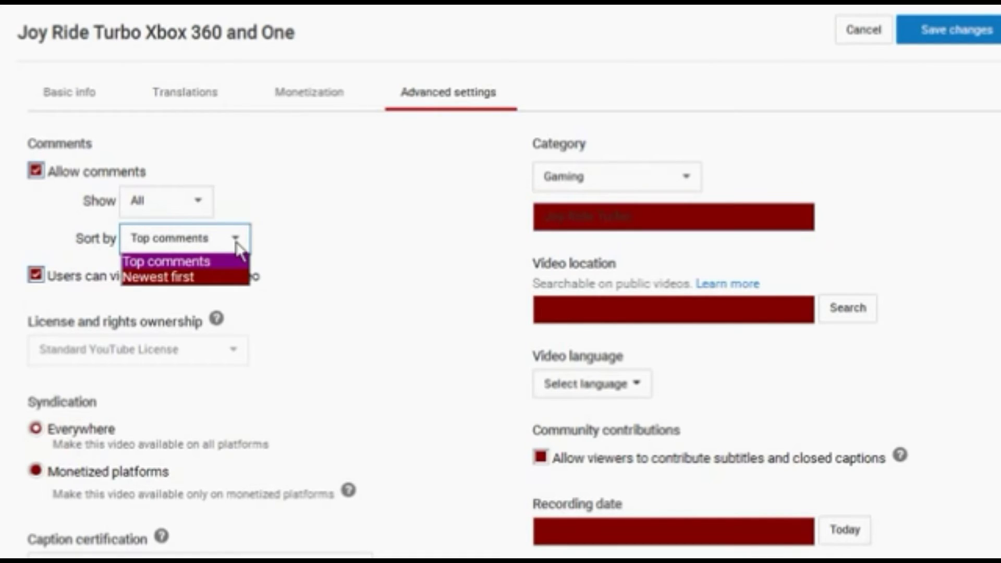
pyautogui.click(201, 279)
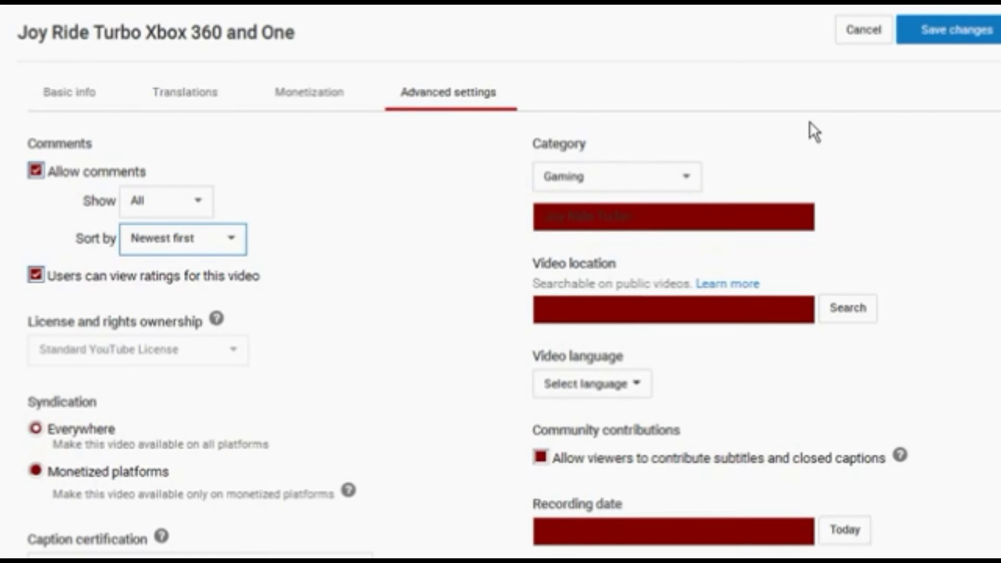
pyautogui.click(841, 530)
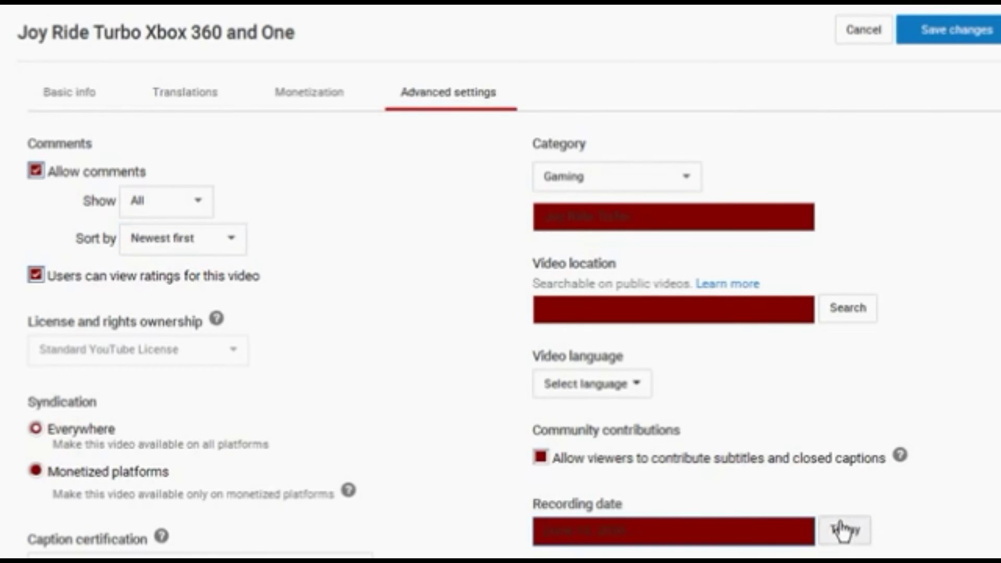
pyautogui.click(954, 34)
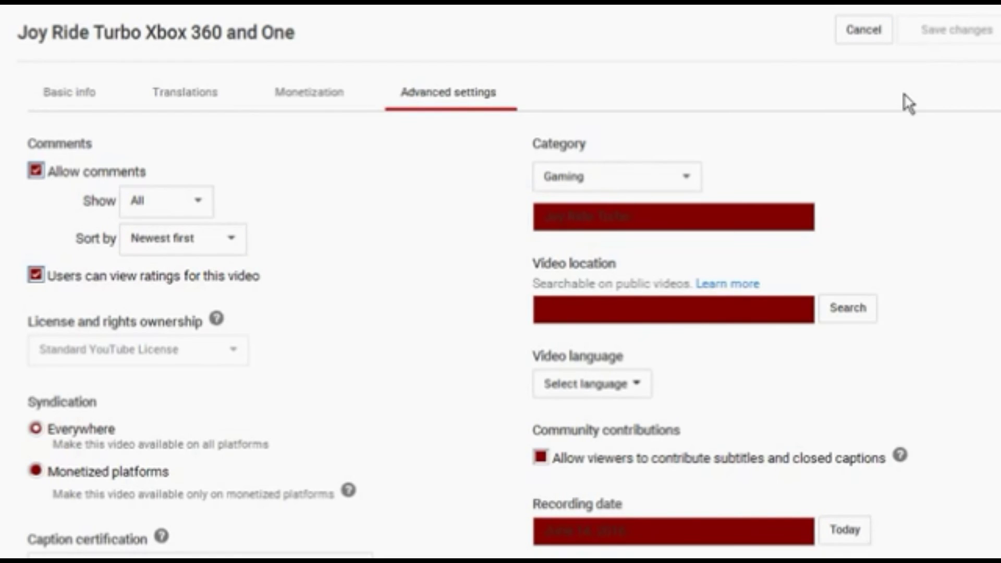
pyautogui.scroll(1, 860, 156)
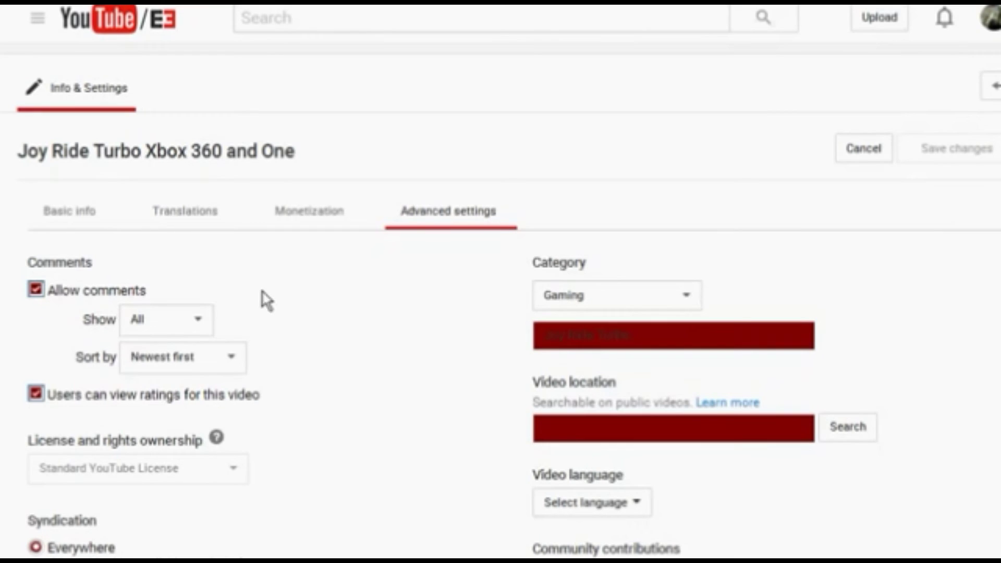
# Step: Check the title, description and tags on Basic info, then return to the Creator Studio dashboard
pyautogui.click(81, 222)
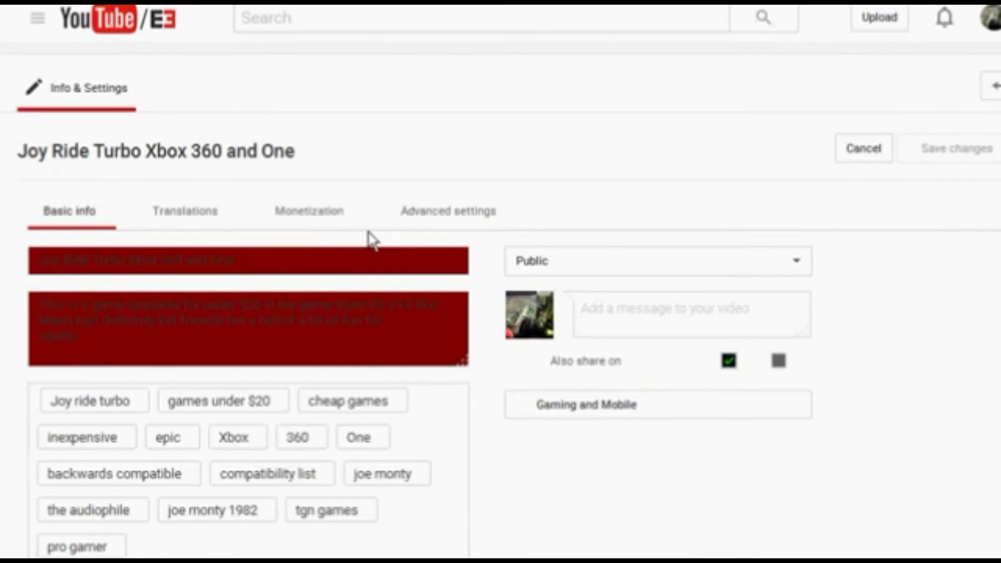
pyautogui.scroll(-4, 447, 245)
pyautogui.scroll(-3, 643, 351)
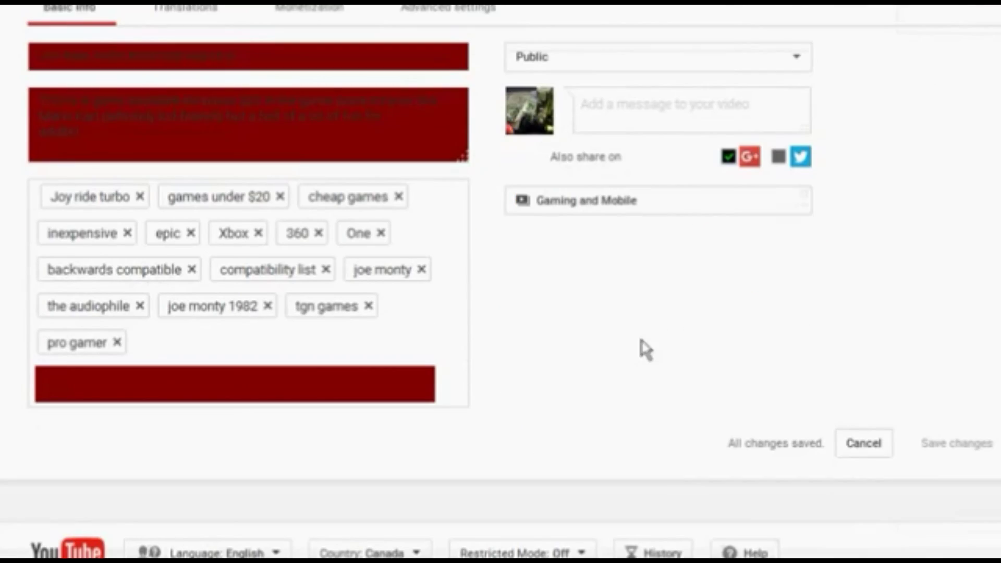
pyautogui.scroll(8, 499, 272)
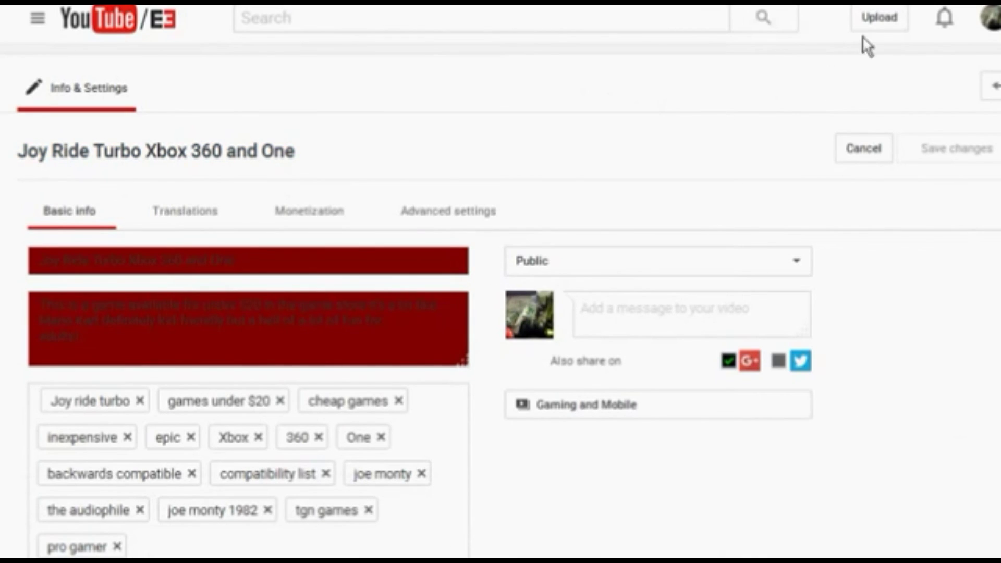
pyautogui.click(990, 21)
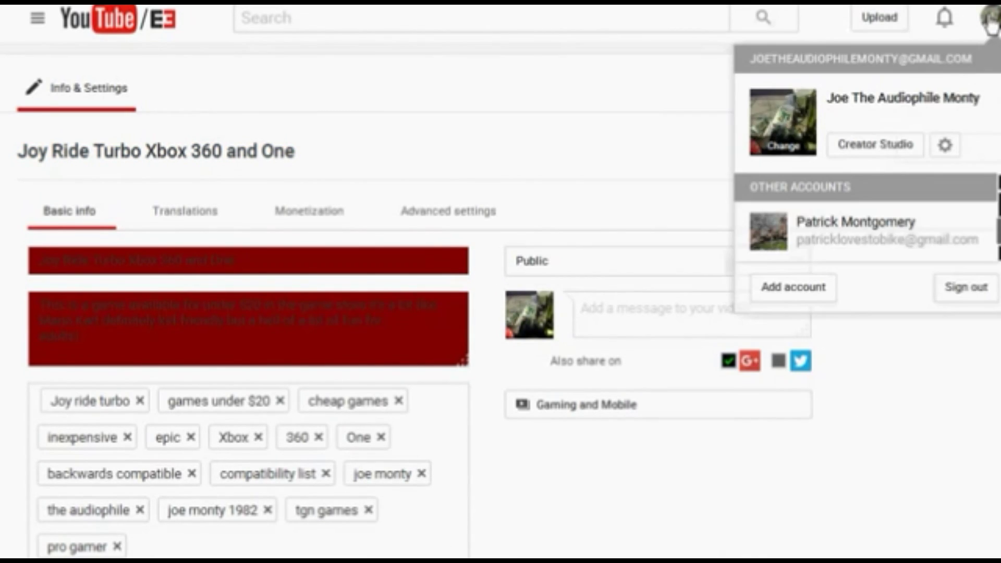
pyautogui.click(876, 151)
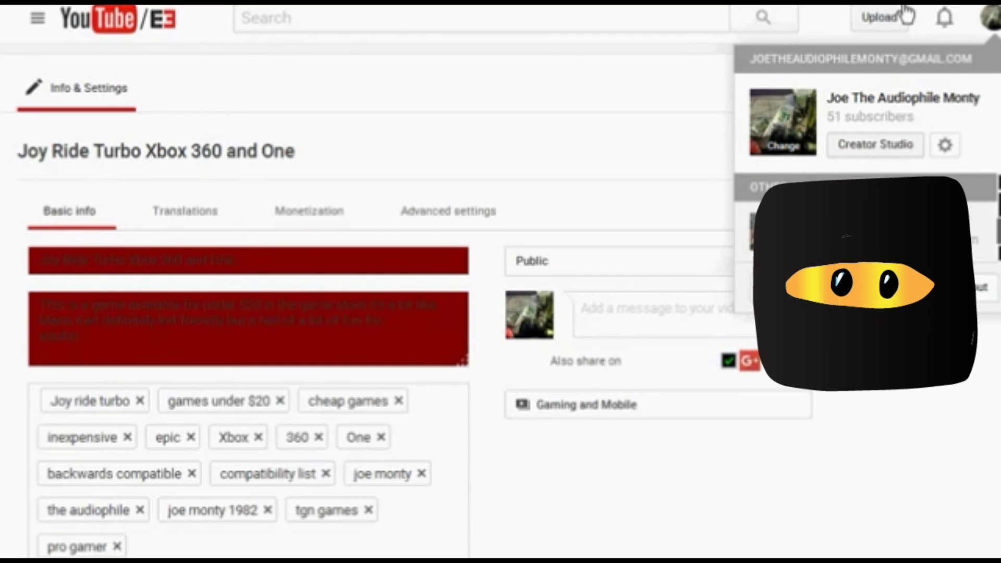